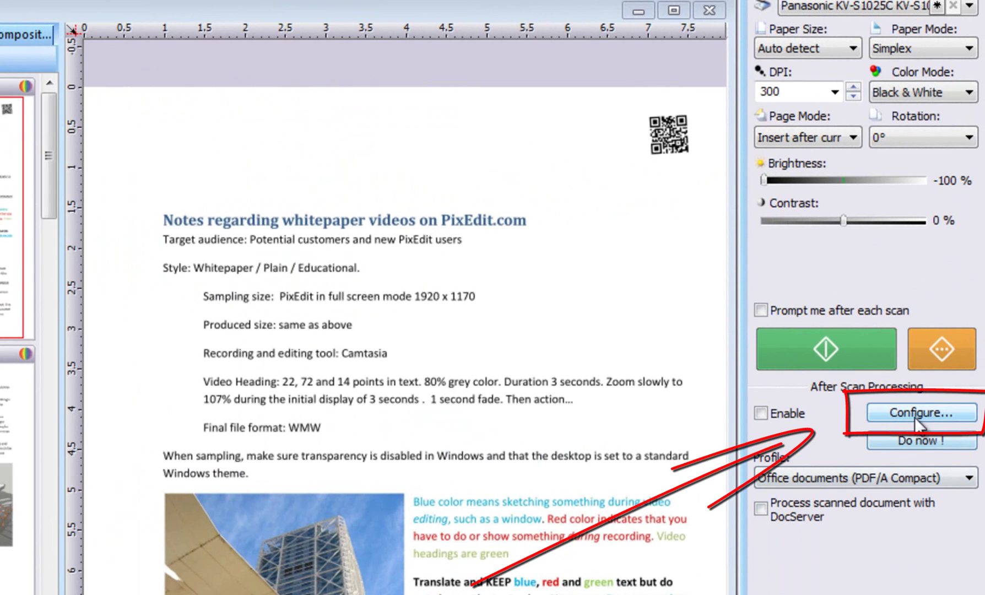
# Step: Open the Document separation method list on the Separation tab of After Scan Processing settings
pyautogui.click(915, 414)
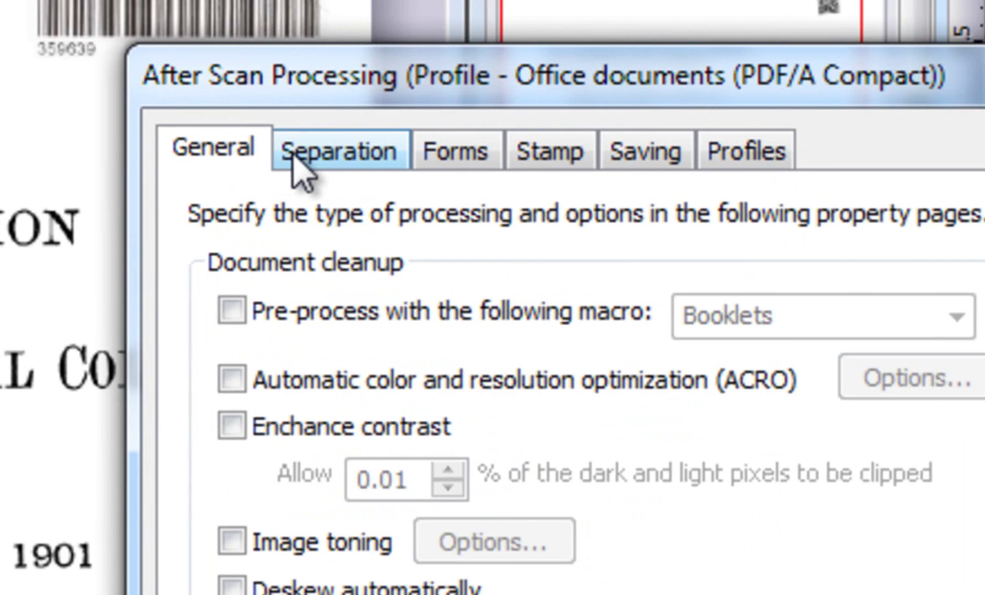
pyautogui.click(336, 58)
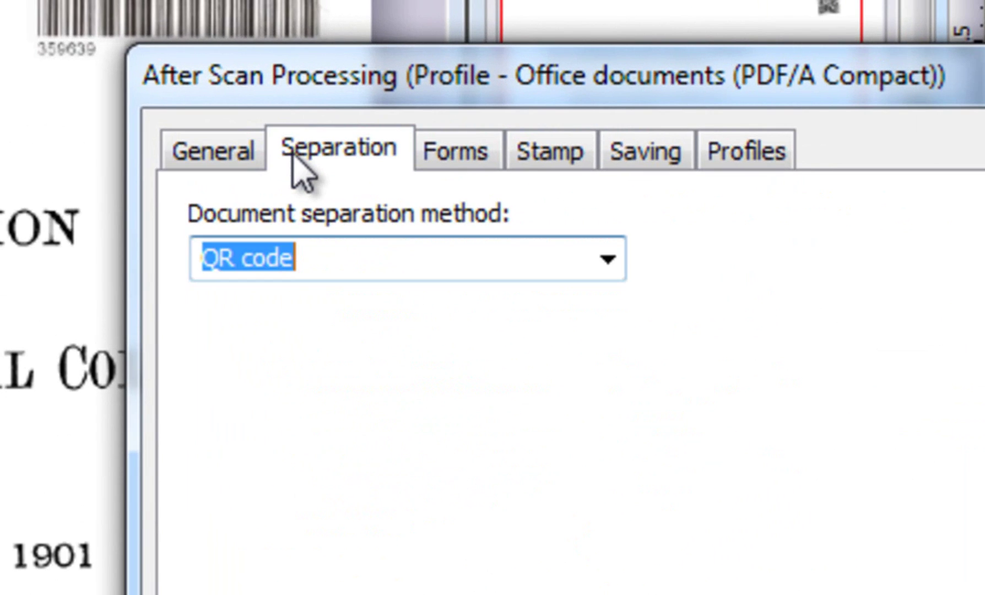
pyautogui.click(607, 278)
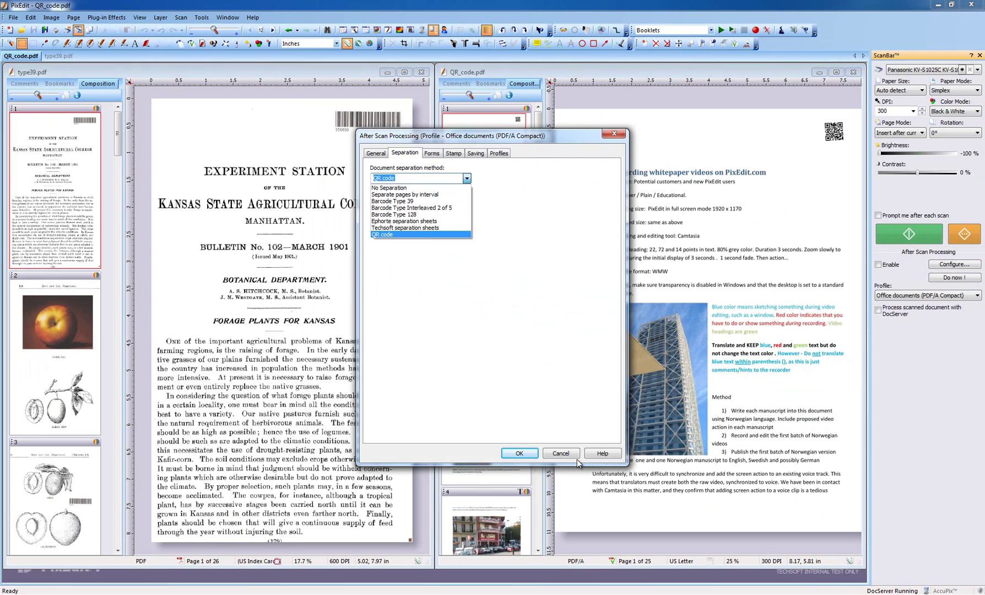
# Step: Close the After Scan Processing dialog, leaving the separation method unselected
pyautogui.click(578, 458)
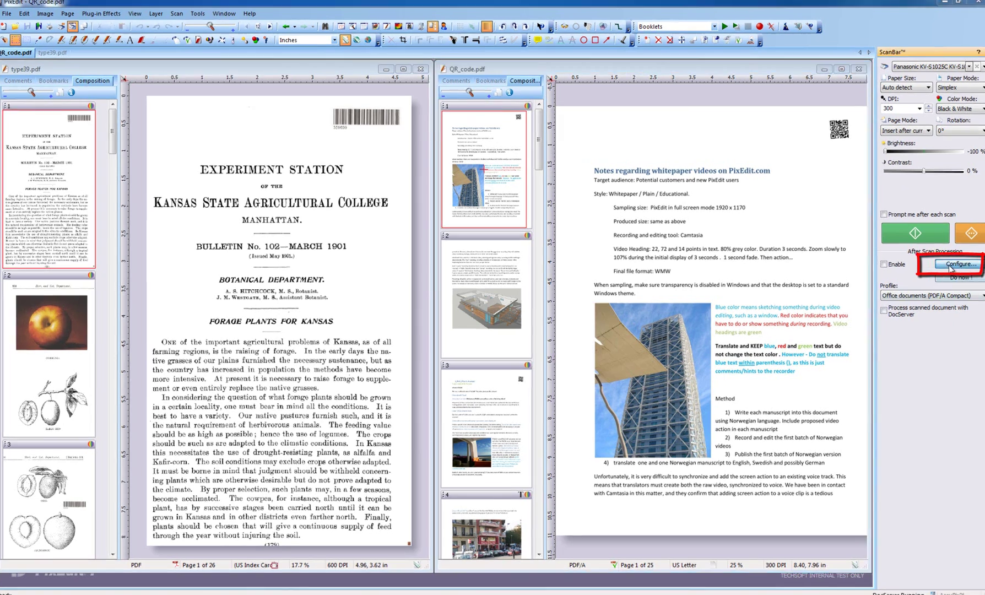
# Step: Set separation to Barcode Type 39 first, then change it to Techsoft separation sheets
pyautogui.click(954, 265)
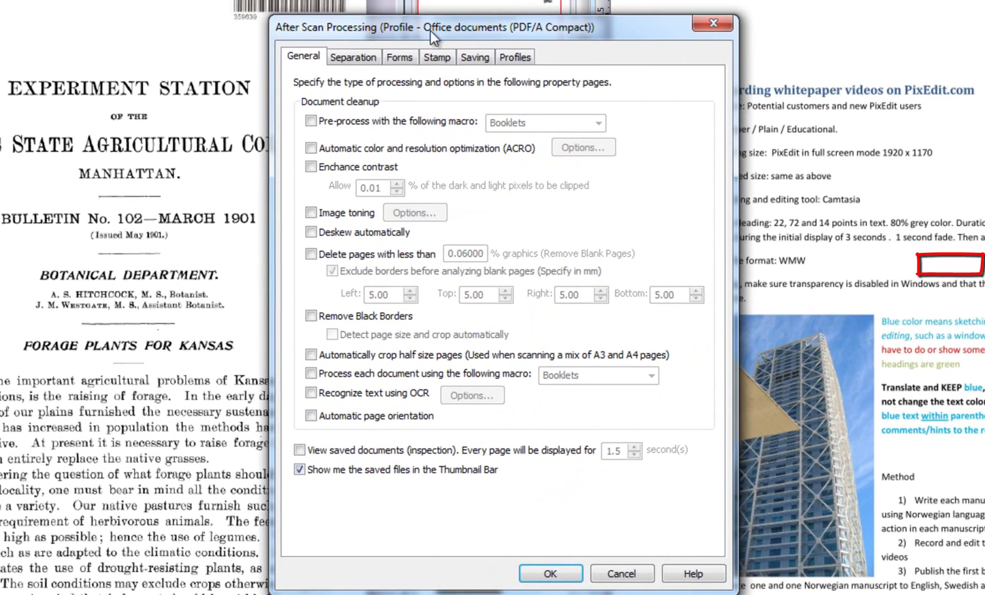
pyautogui.click(362, 63)
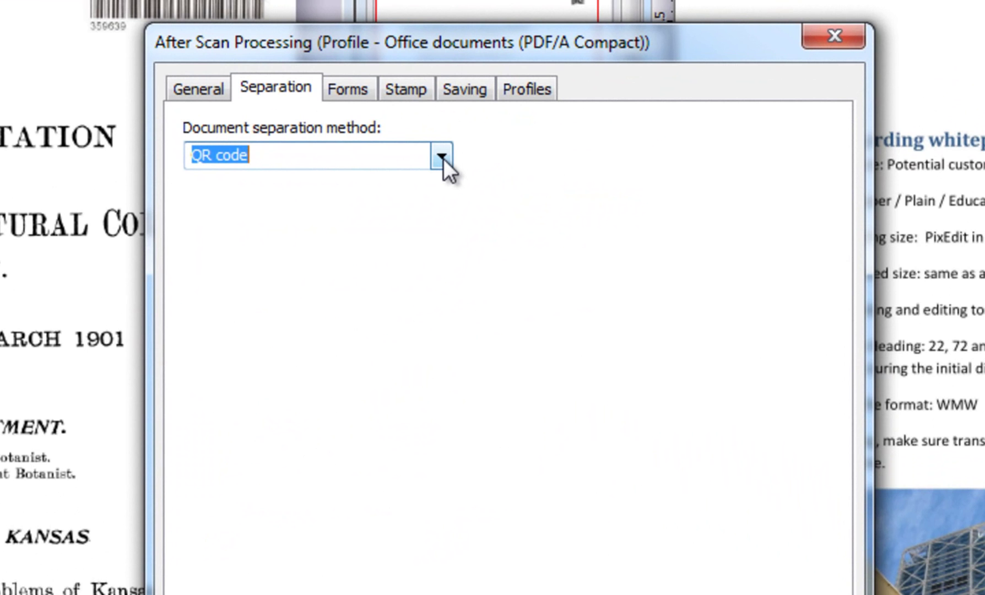
pyautogui.click(444, 158)
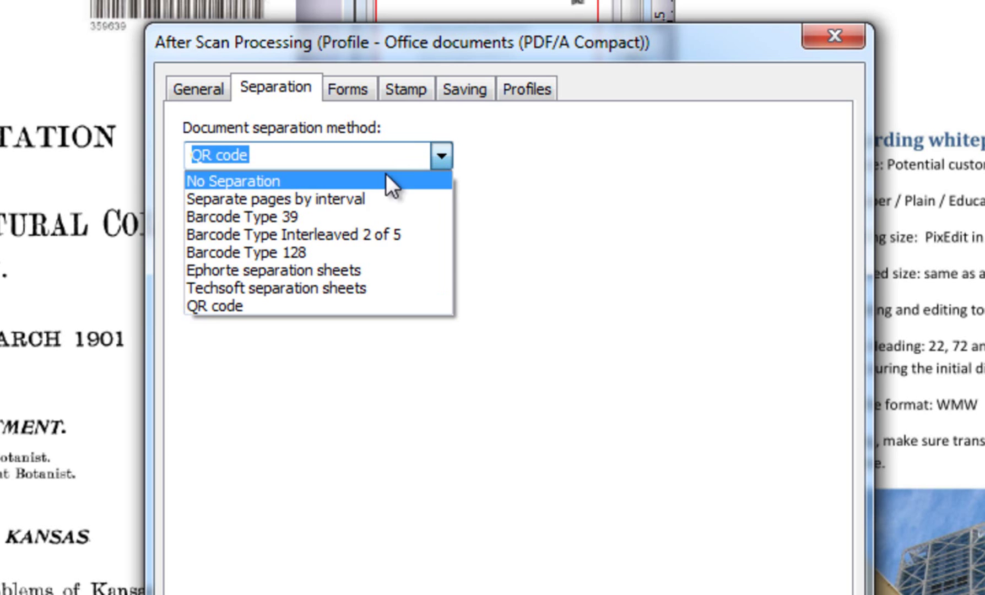
pyautogui.click(347, 218)
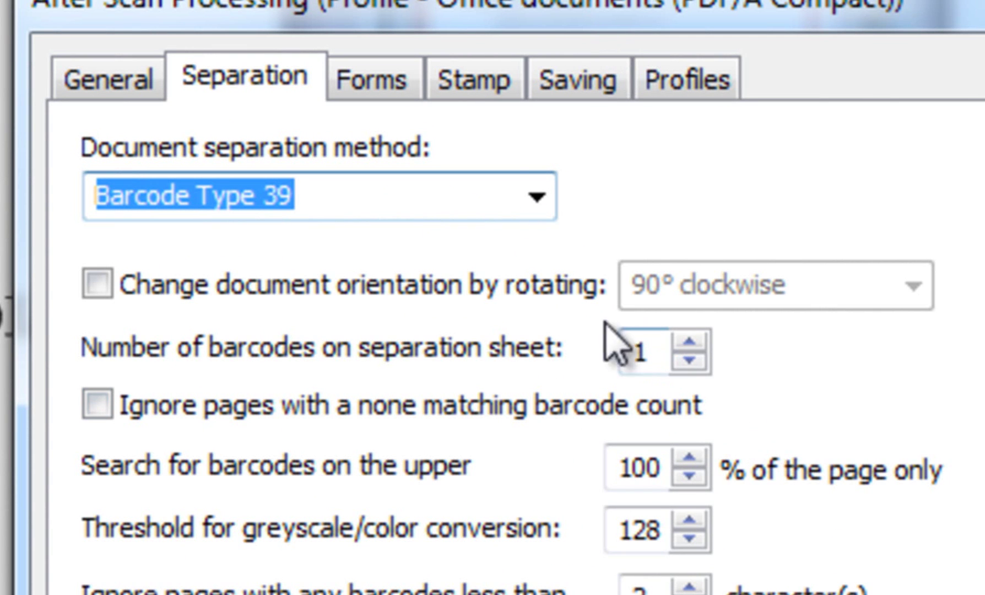
pyautogui.click(537, 199)
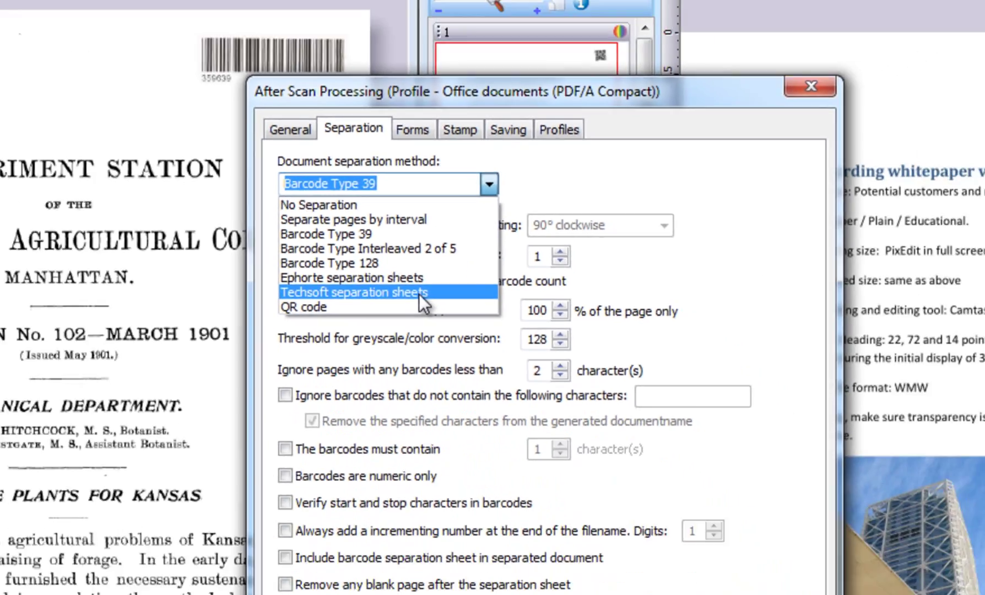
pyautogui.click(454, 400)
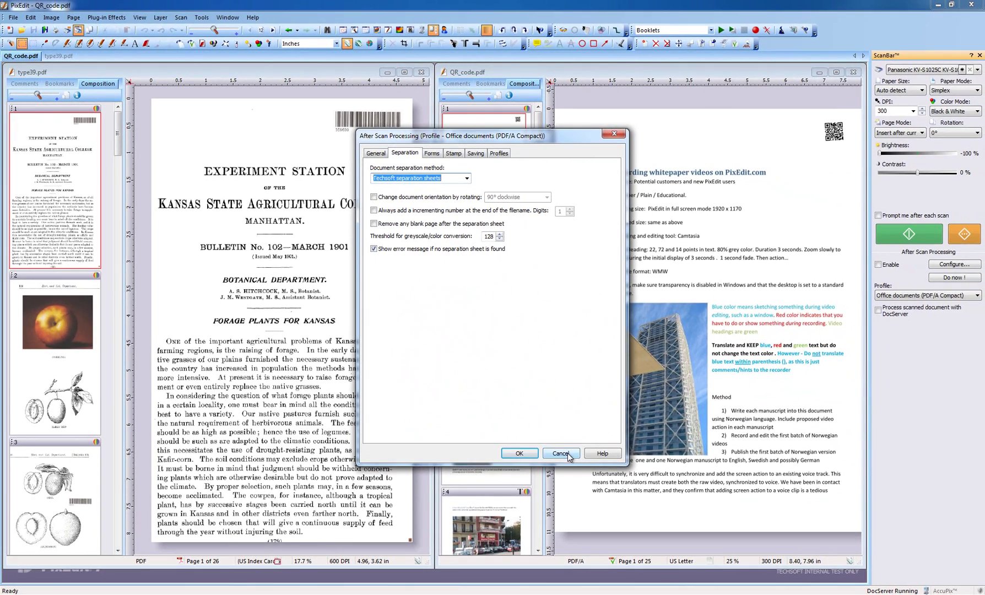
# Step: Close the processing settings and open the blank Create Barcode Separation Sheet form from Tools
pyautogui.click(567, 453)
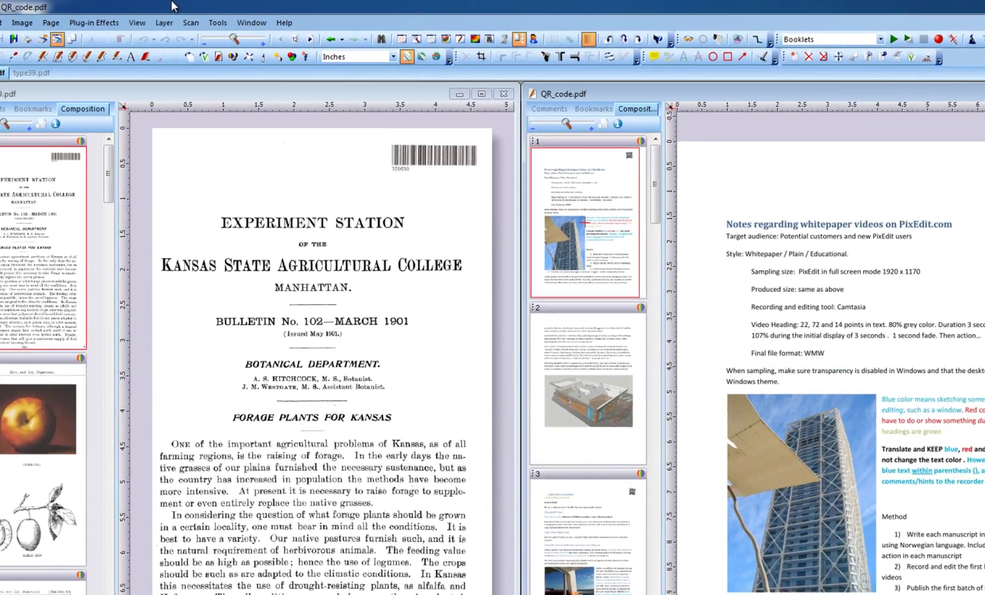
pyautogui.click(277, 39)
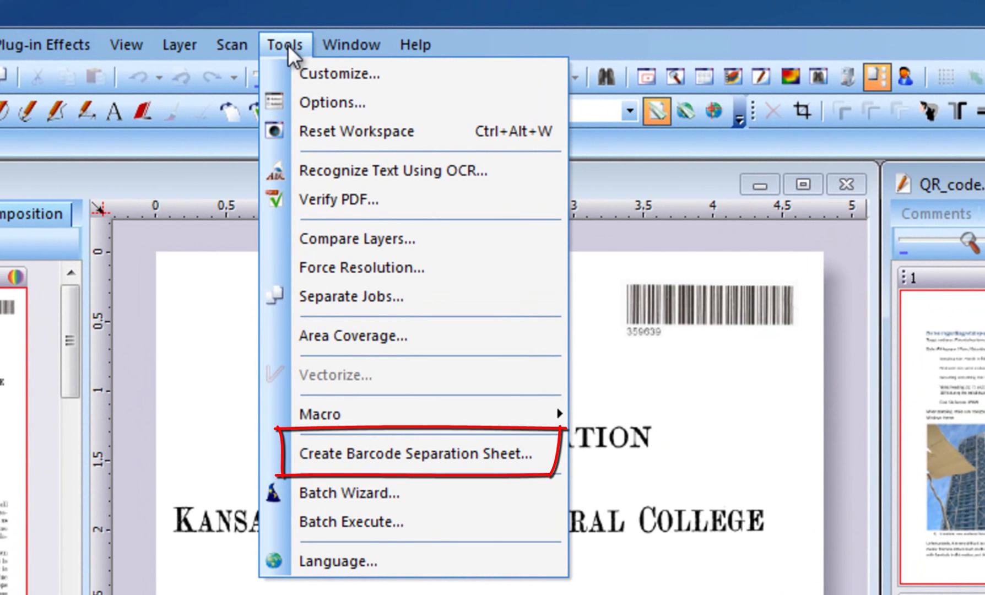
pyautogui.click(420, 451)
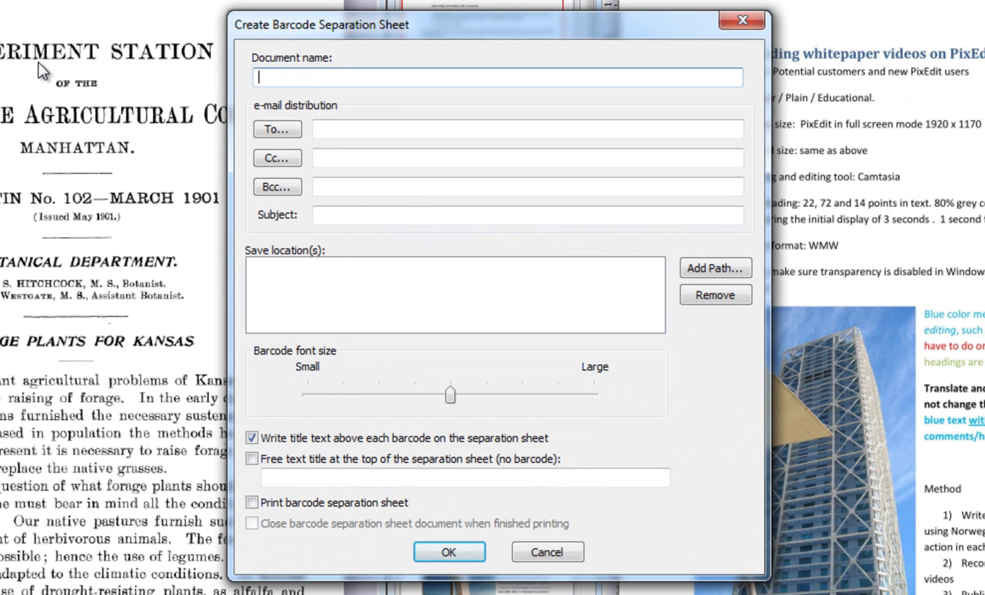